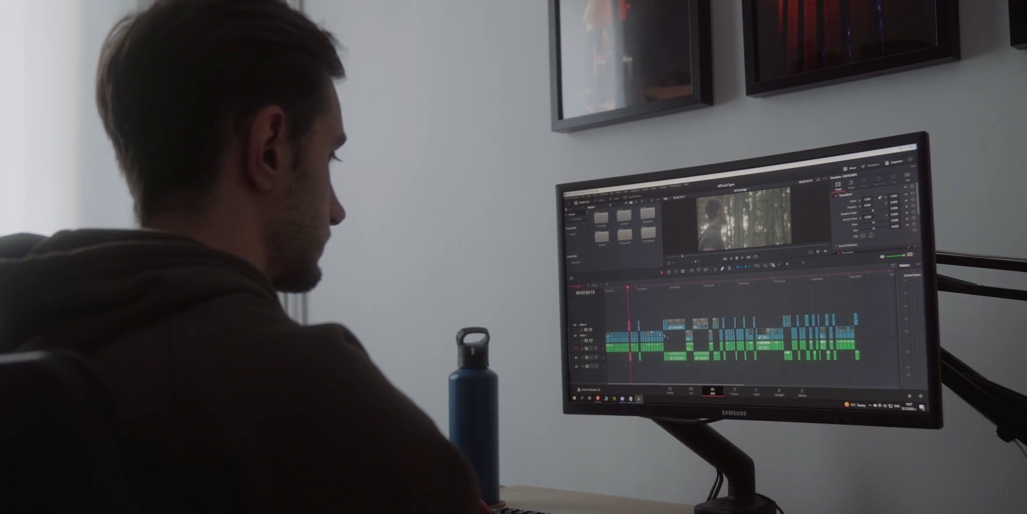
- Switch to the Edit page showing the 01 Footage bin's clips C0016.MP4 through C0027.MP4
left_click(752, 391)
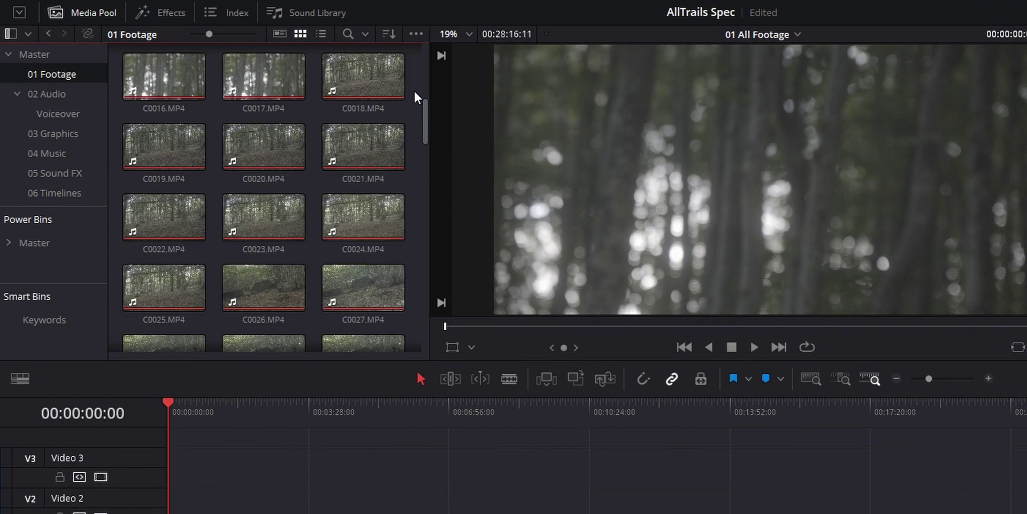
- Open the 06 Timelines bin and load the 01 All Footage timeline
scroll(415, 92, "down", 10)
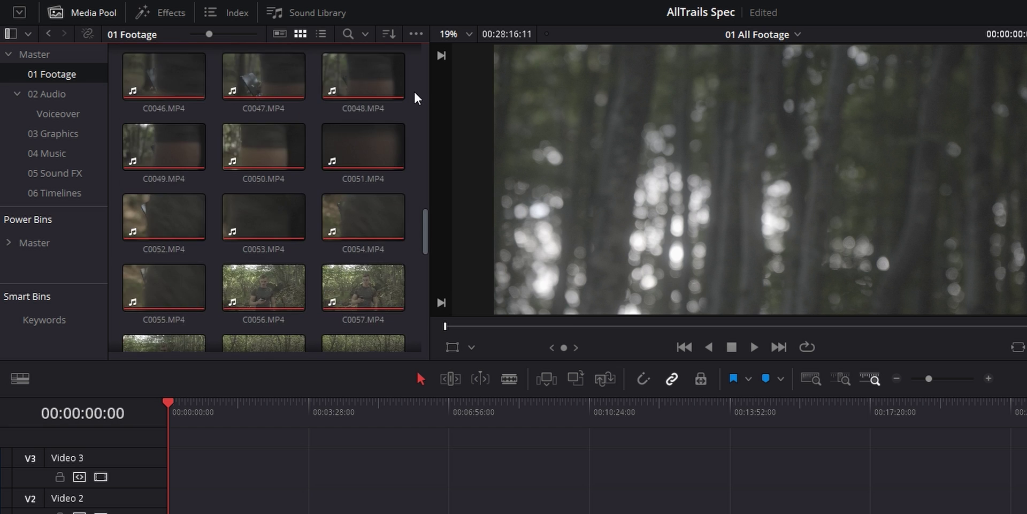
scroll(423, 107, "down", 3)
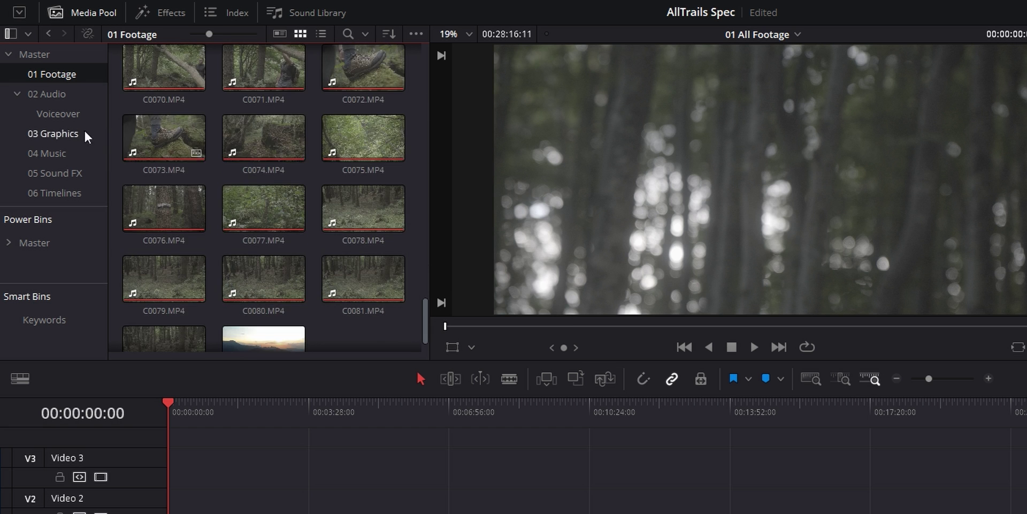
left_click(52, 198)
left_click(168, 79)
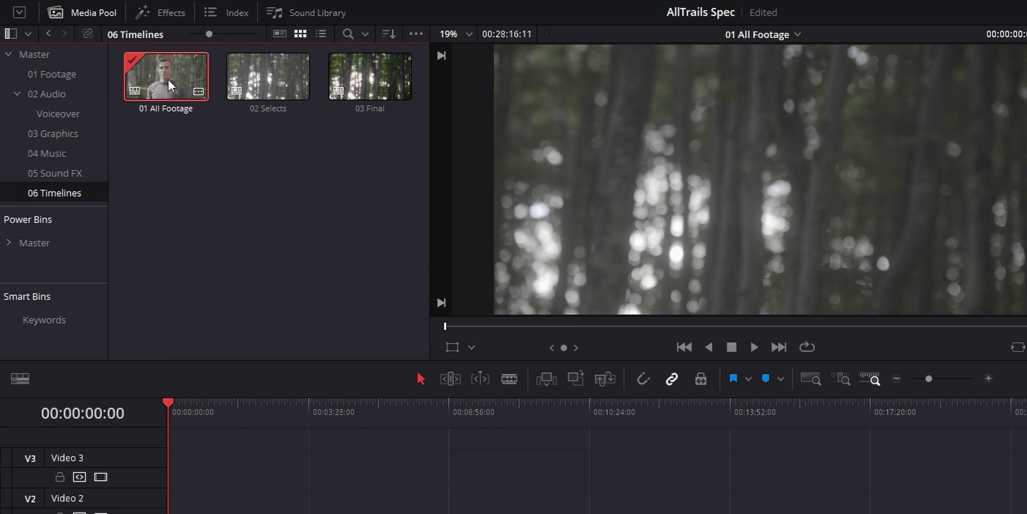
left_click(267, 96)
left_click(380, 67)
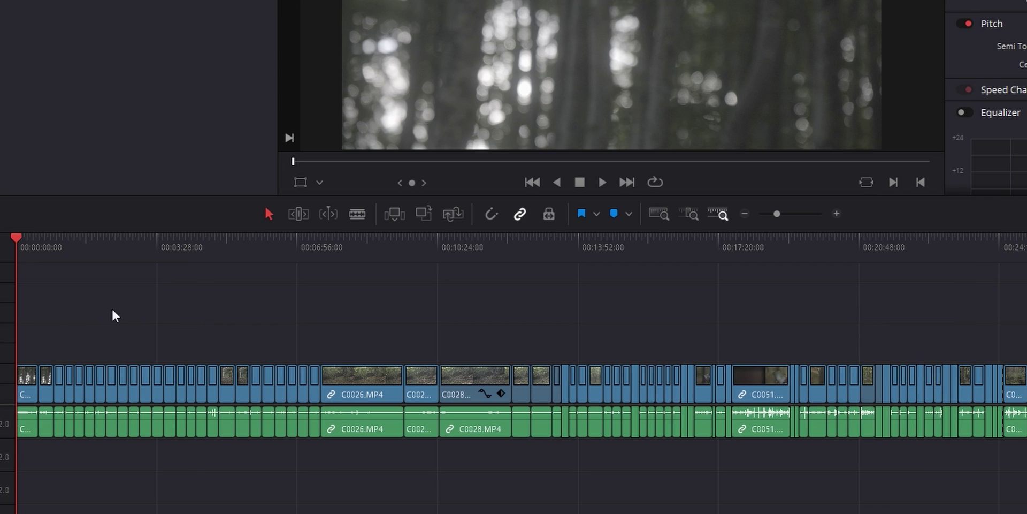
left_click_drag(197, 468, 898, 513)
left_click_drag(746, 464, 509, 321)
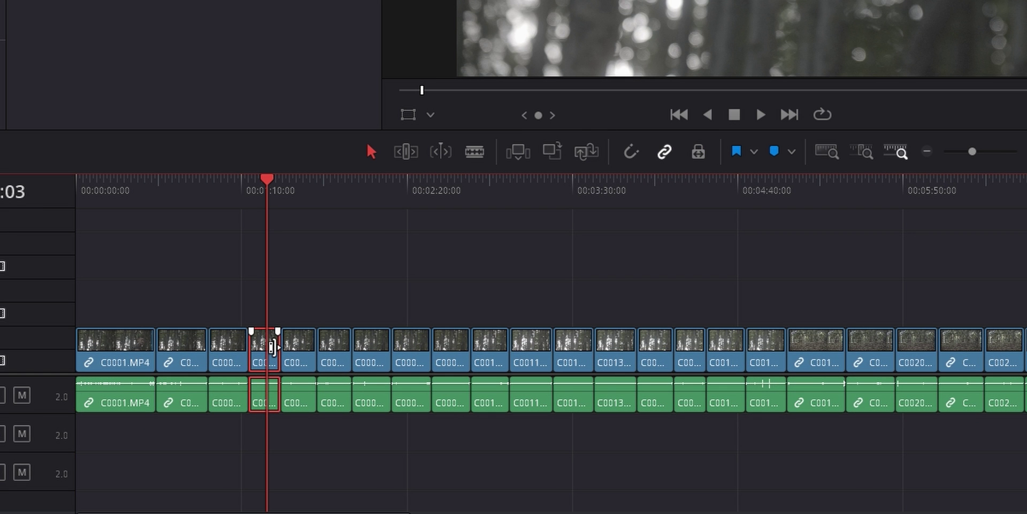
- Lift chosen clips, including C0026.MP4, from Video 1 onto Video 2 and Video 3 with Alt+Up
key("alt+Up")
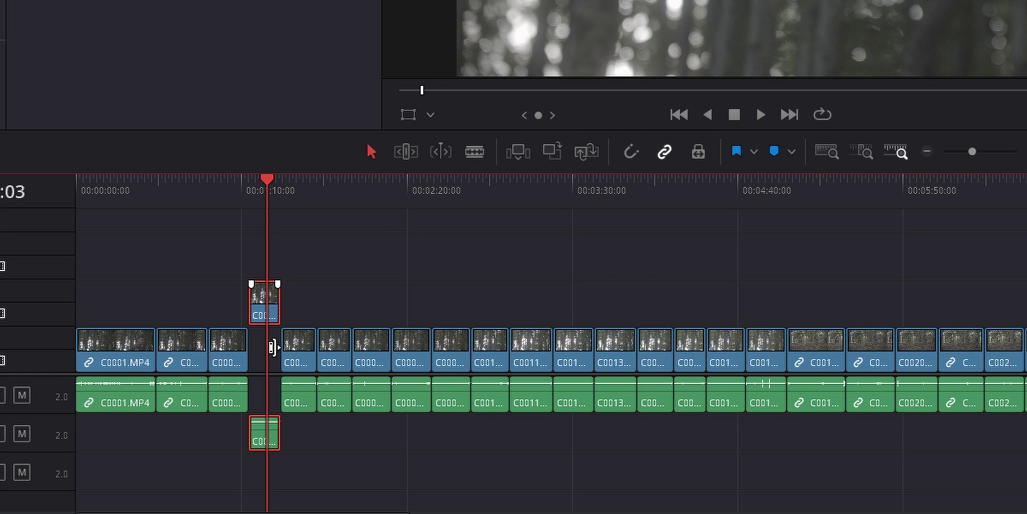
left_click_drag(327, 239, 582, 236)
left_click(583, 360)
key("alt+Up")
key("alt+Up")
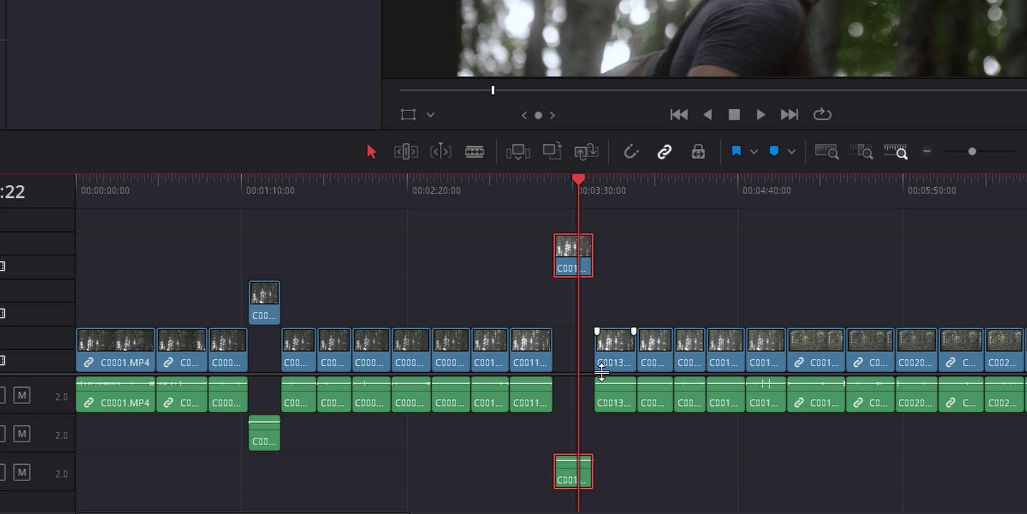
scroll(667, 373, "right", 1)
scroll(667, 372, "right", 2)
left_click_drag(603, 202, 718, 321)
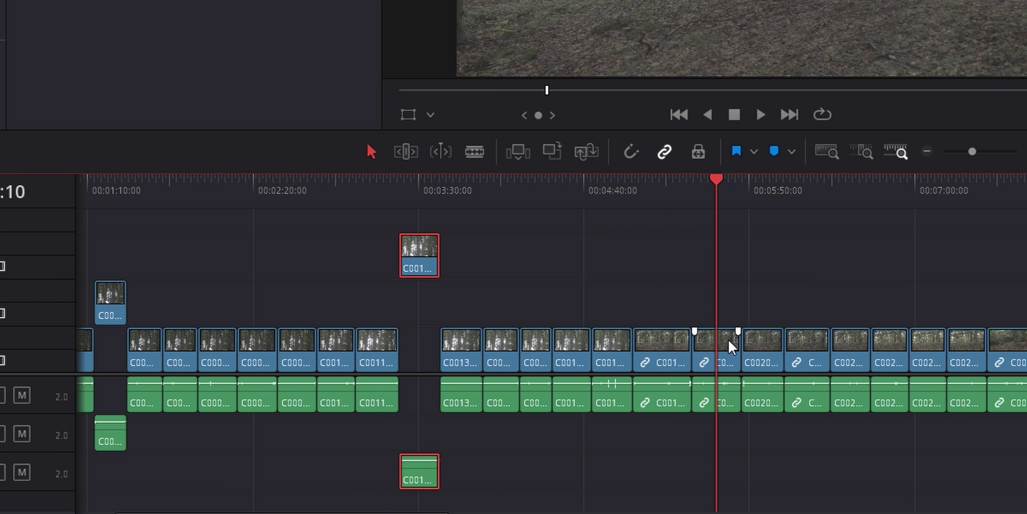
left_click(731, 355)
key("alt+Up")
left_click_drag(871, 355, 137, 383)
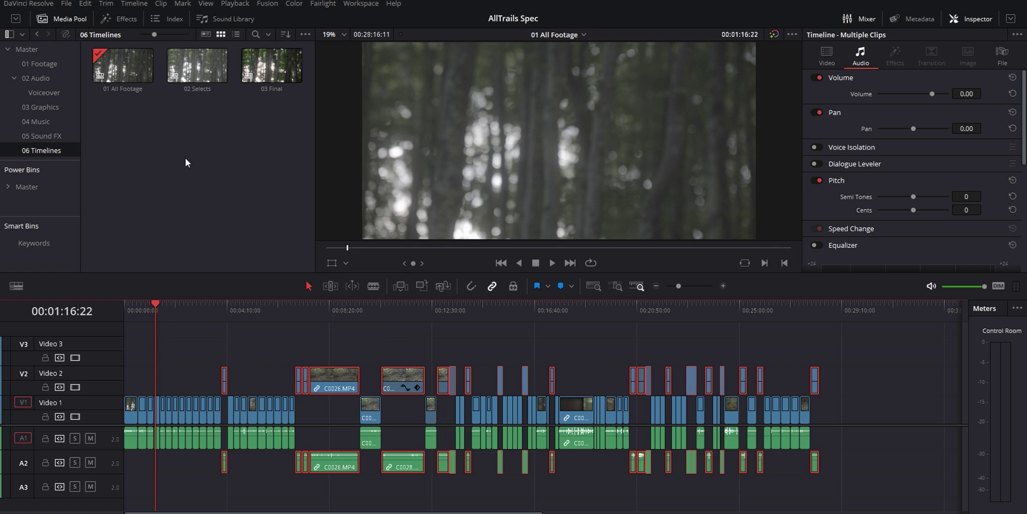
- Open 02 Selects and split clip C0025 at 00:00:14:00 with Ctrl+B
double_click(195, 68)
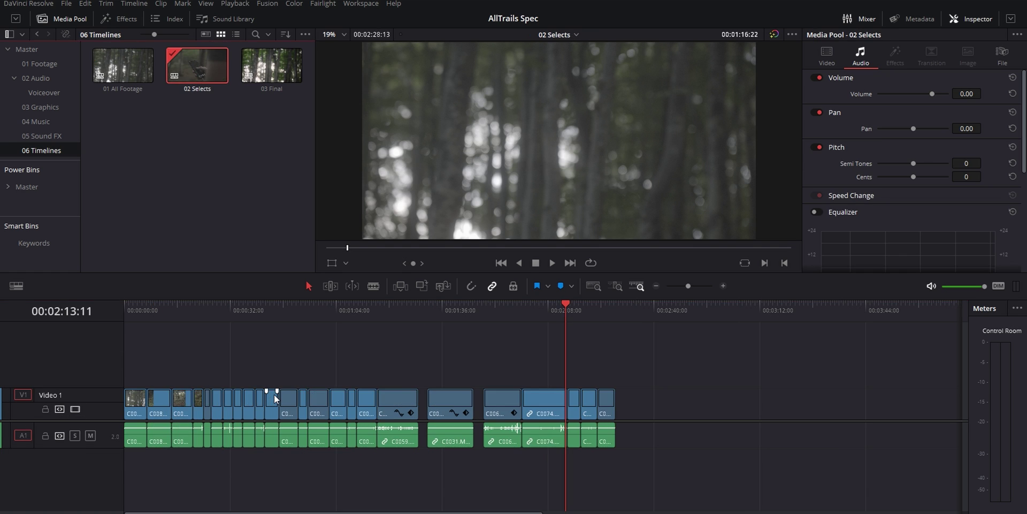
left_click(297, 315)
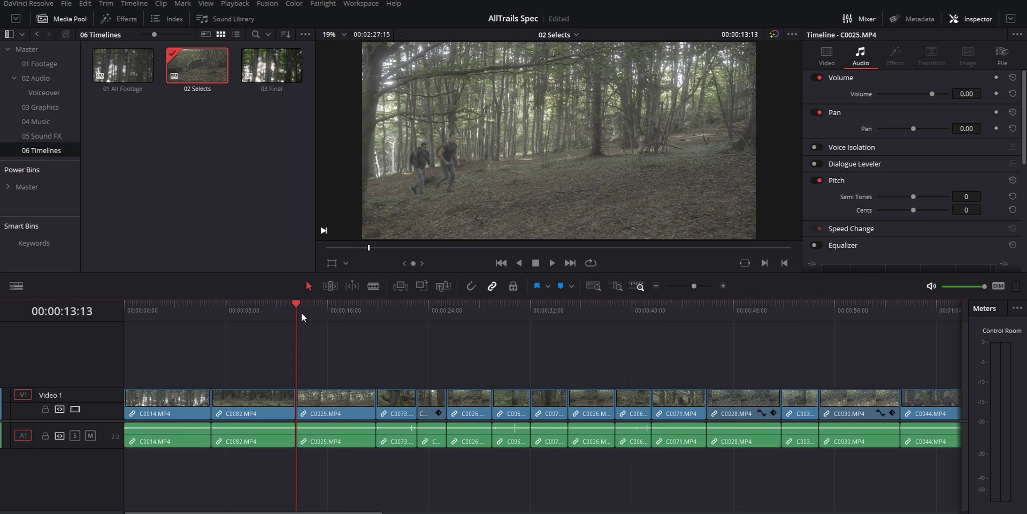
left_click(303, 313)
key("ctrl+b")
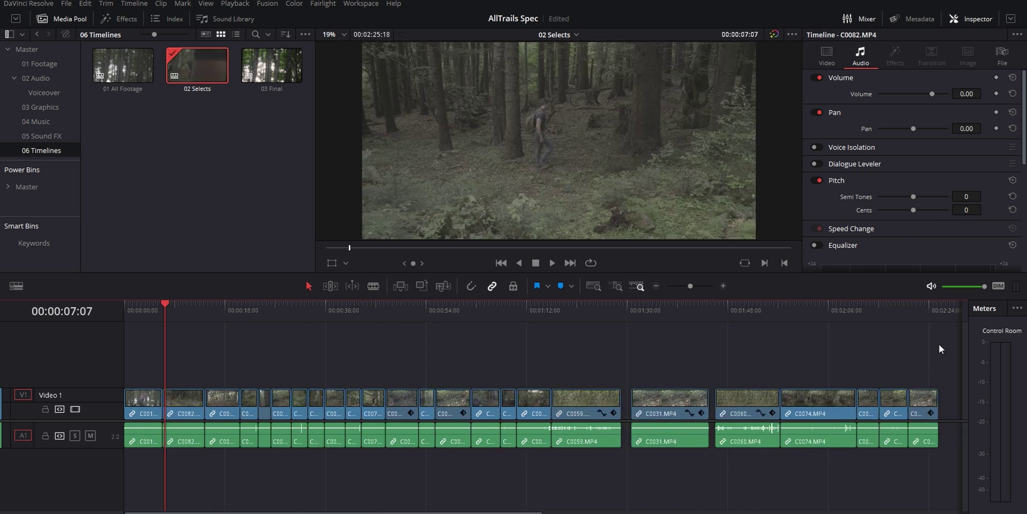
- Review the clips along Video 1 by selecting C0082, C0064, C0044 and their neighbours
left_click_drag(939, 344, 132, 502)
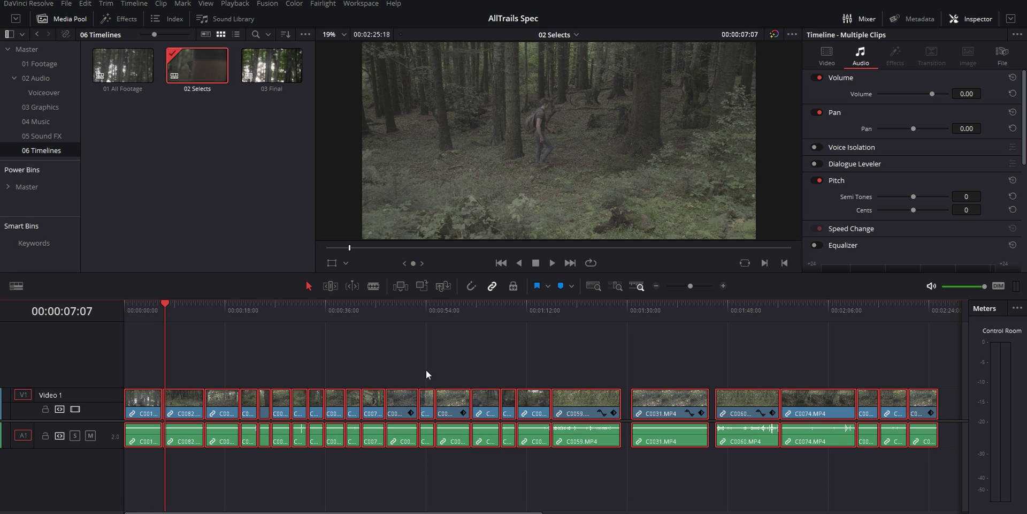
left_click(184, 401)
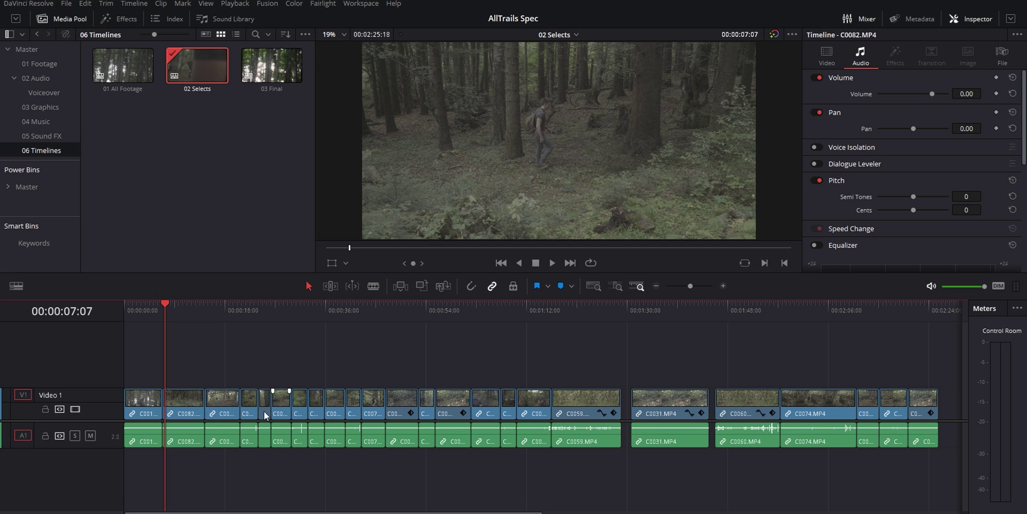
left_click(265, 408)
left_click(339, 409)
left_click(402, 407)
left_click(486, 407)
left_click(649, 363)
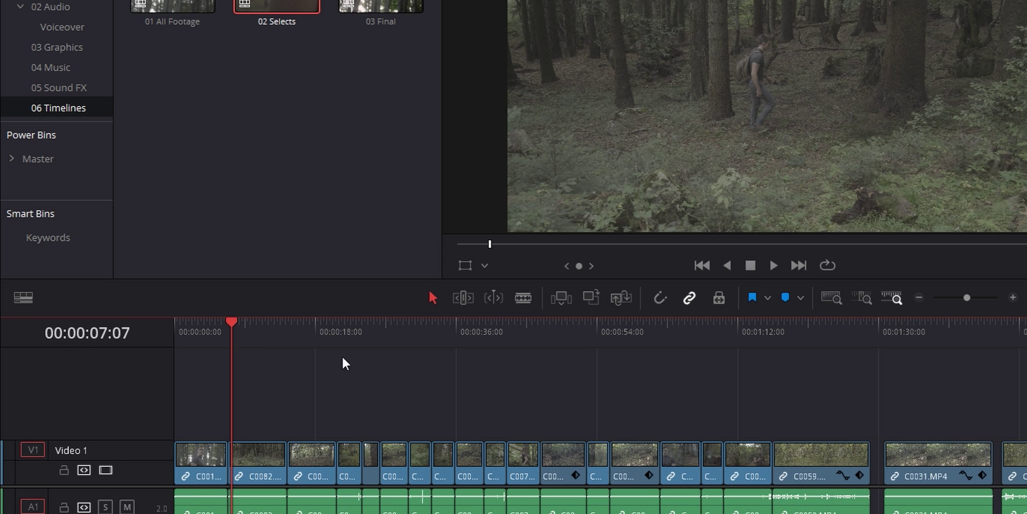
left_click(17, 287)
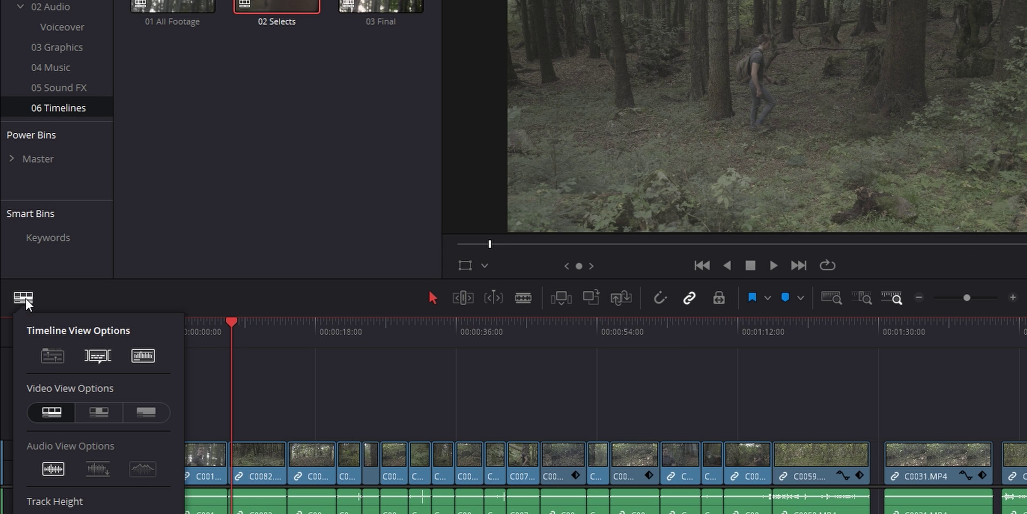
- Turn on Stacked Timelines and load 03 Final in a second timeline below 02 Selects
left_click(48, 355)
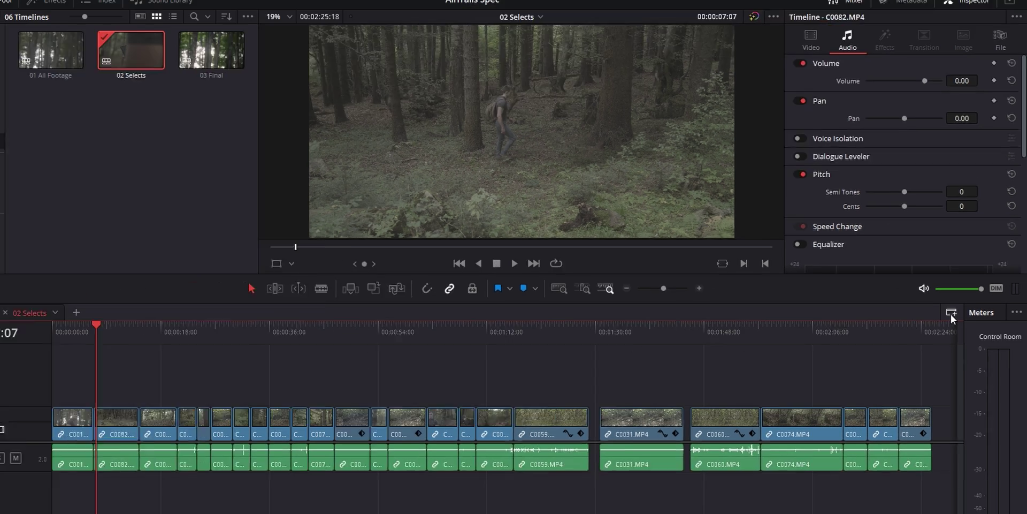
left_click(930, 328)
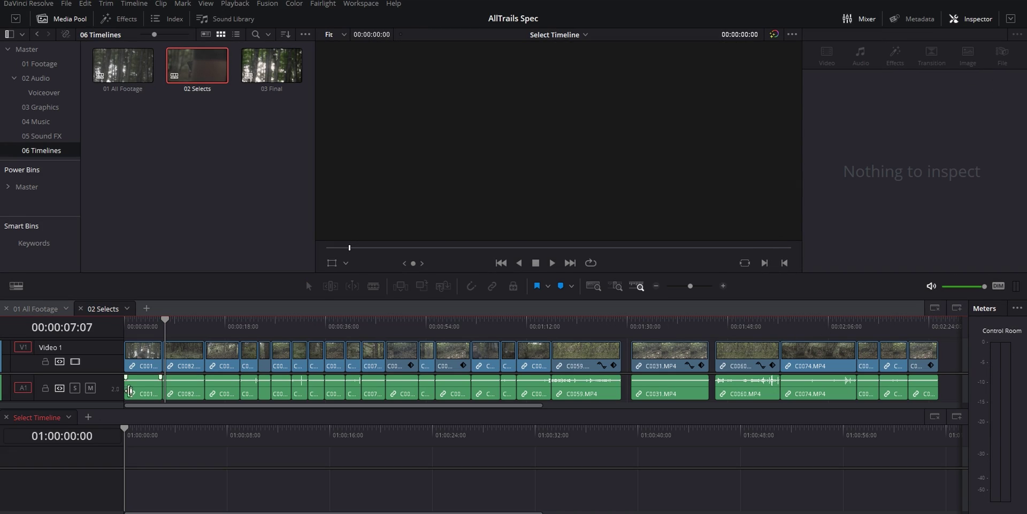
left_click(69, 419)
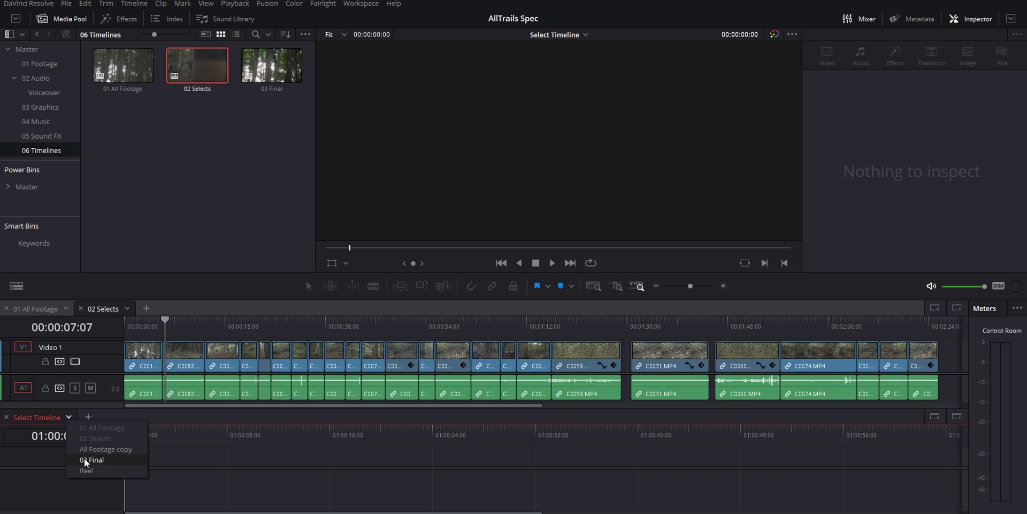
left_click(85, 459)
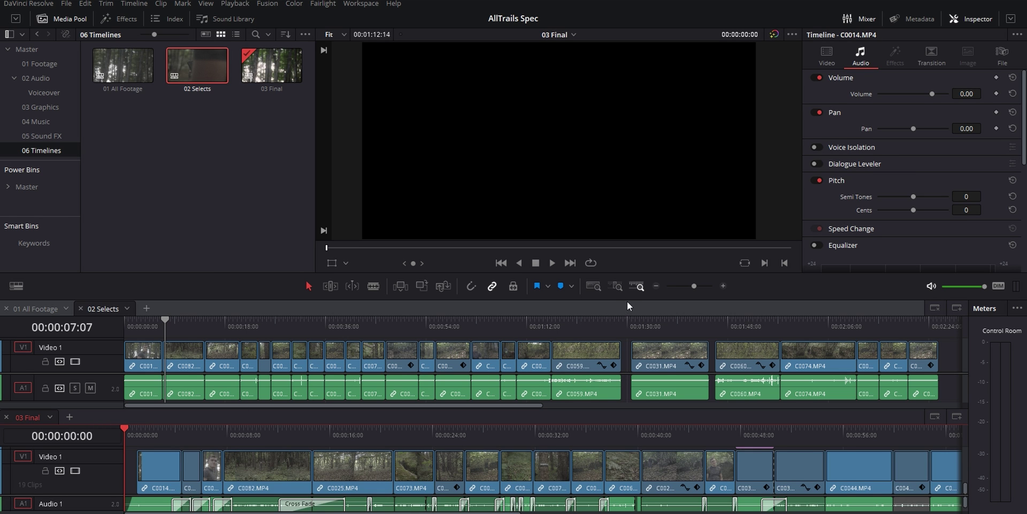
left_click_drag(631, 298, 634, 195)
left_click(447, 223)
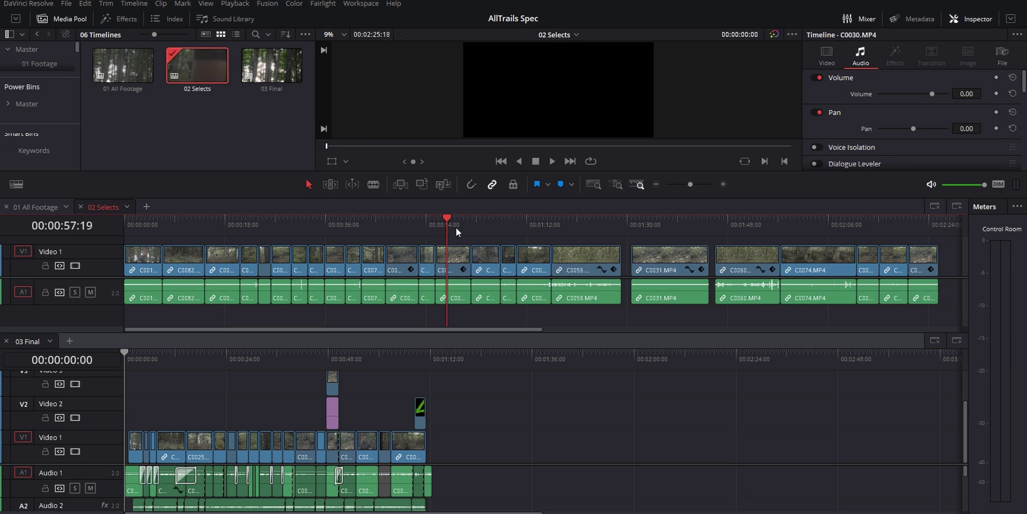
- Copy five Selects clips, including C0030, onto the end of 03 Final
left_click_drag(449, 262, 525, 460)
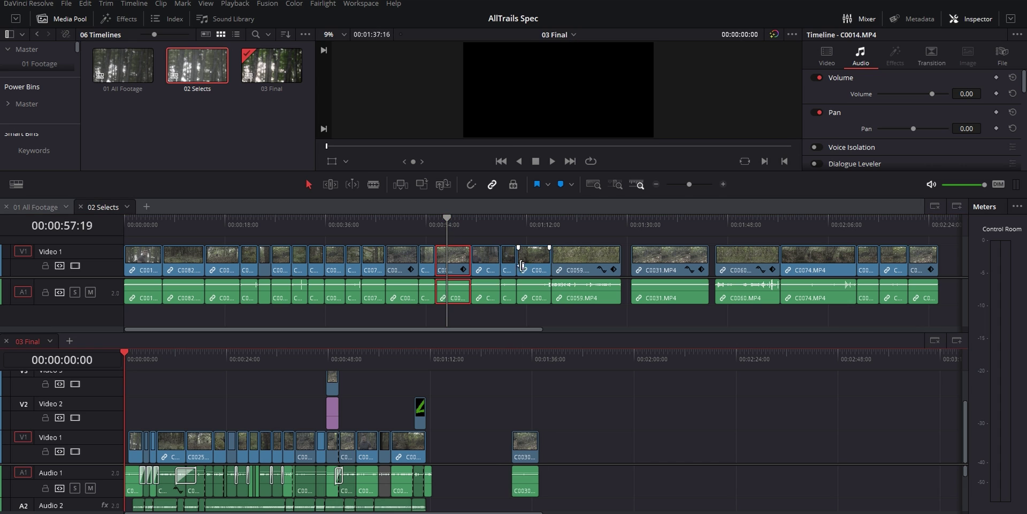
left_click_drag(534, 262, 586, 450)
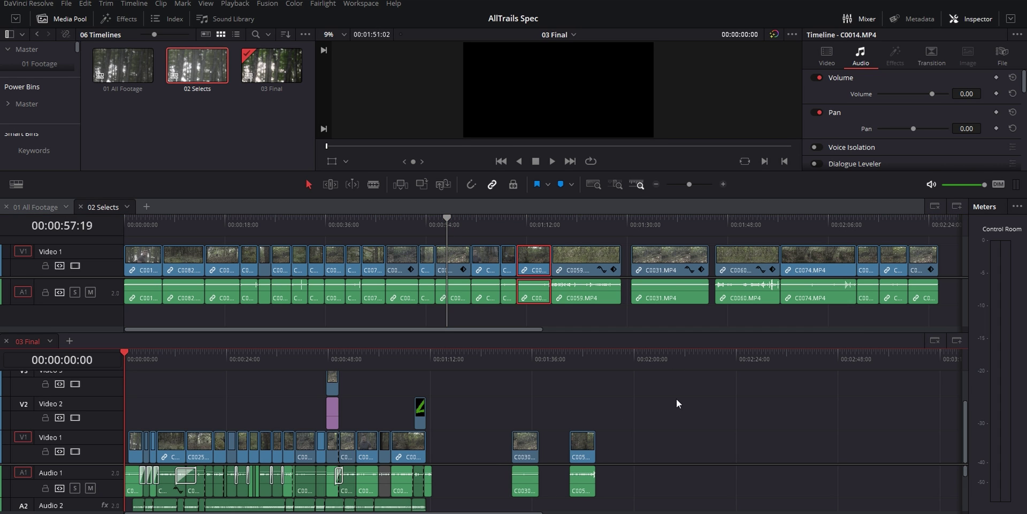
left_click_drag(867, 292, 638, 455)
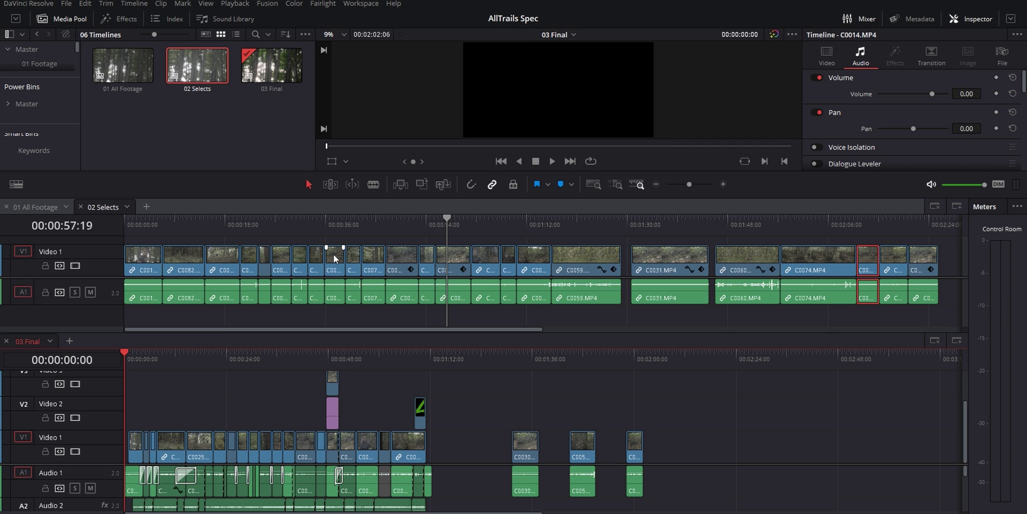
left_click_drag(335, 284, 666, 459)
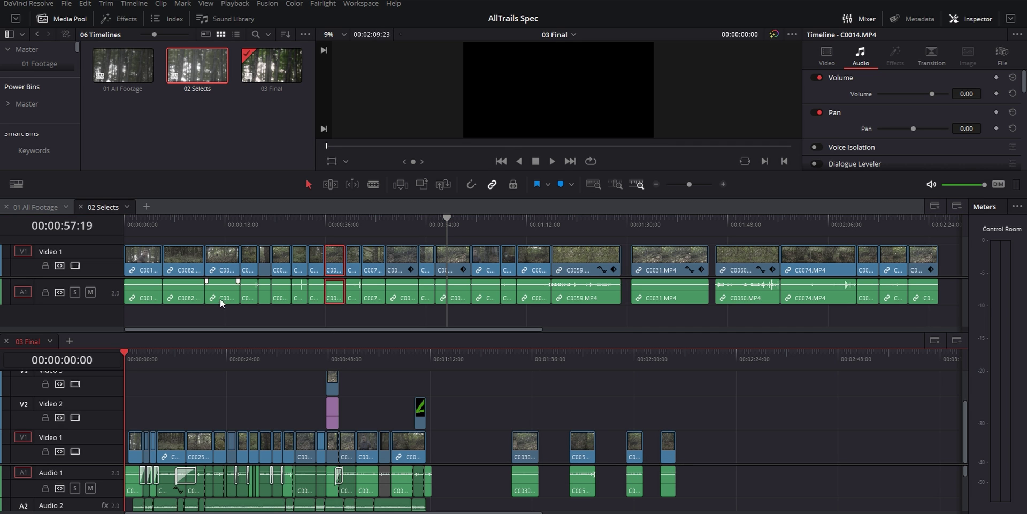
left_click_drag(248, 289, 703, 452)
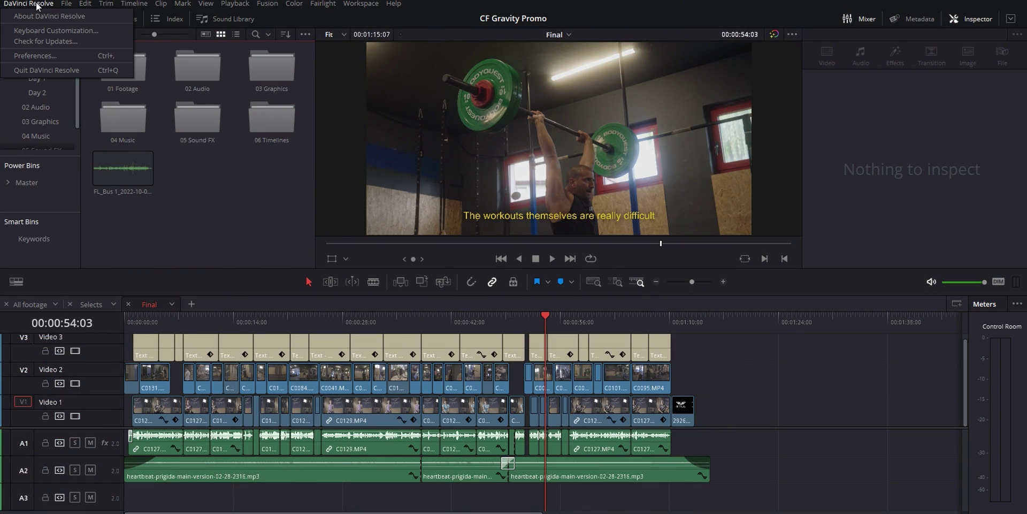
- Search Keyboard Customization for the Split Clip and Ripple Delete commands
left_click(56, 31)
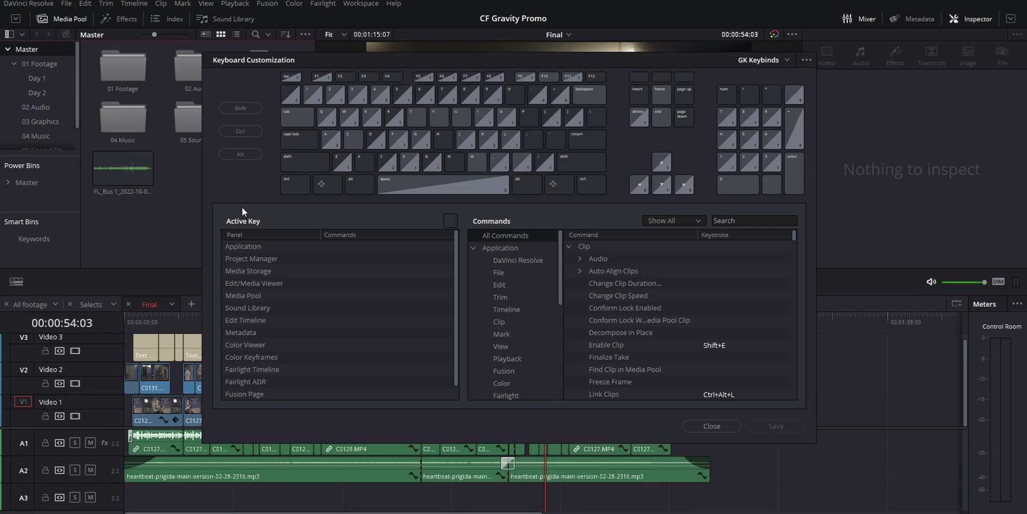
left_click(753, 219)
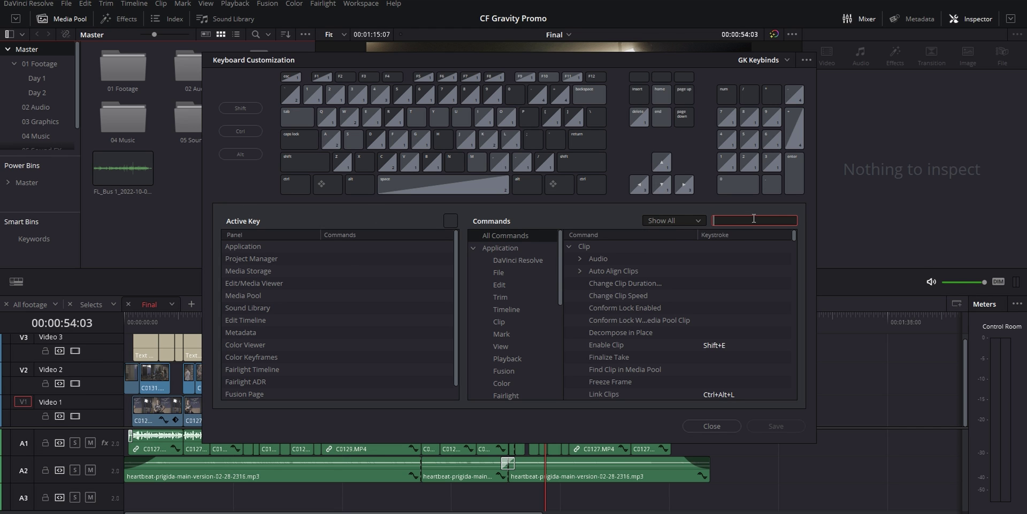
type("Split Clip")
key("ctrl+a")
type("Ripple Delete")
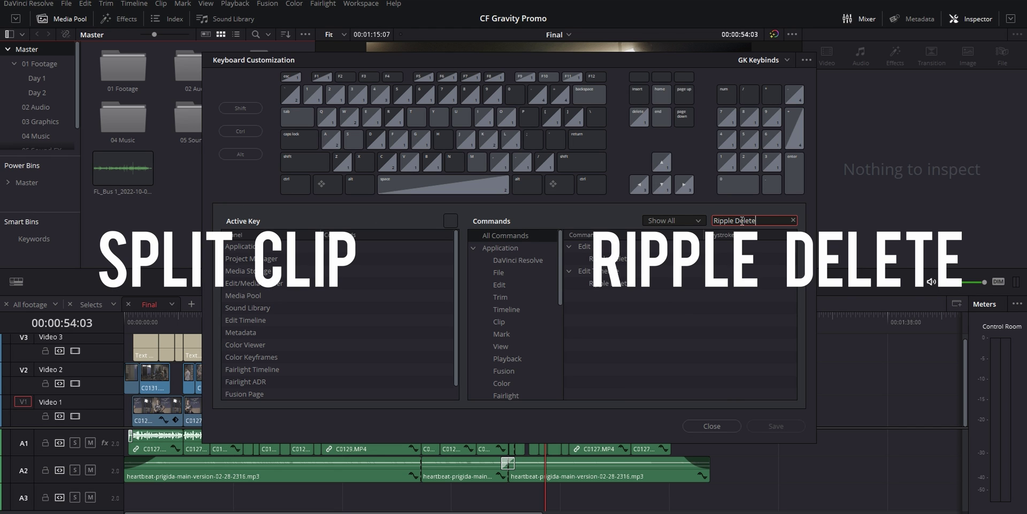
left_click(793, 220)
- Check the keys assigned to Split Clip and Ripple Delete, then close the customization
left_click(313, 96)
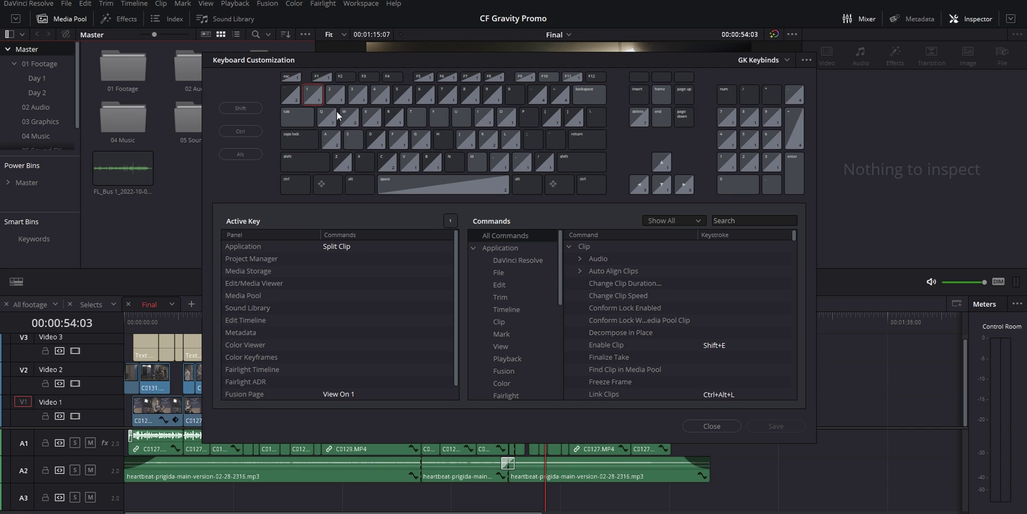
left_click(381, 99)
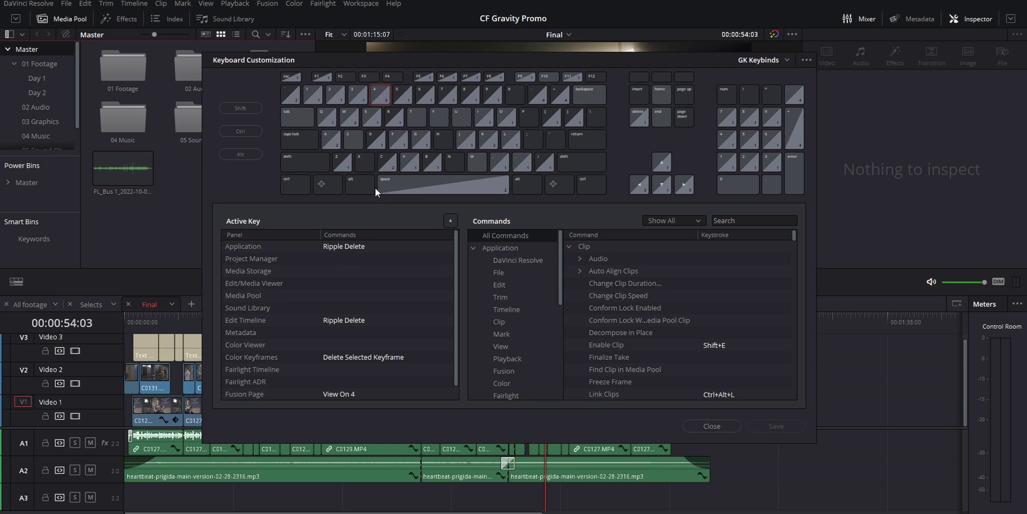
left_click(314, 93)
left_click(381, 98)
left_click(726, 428)
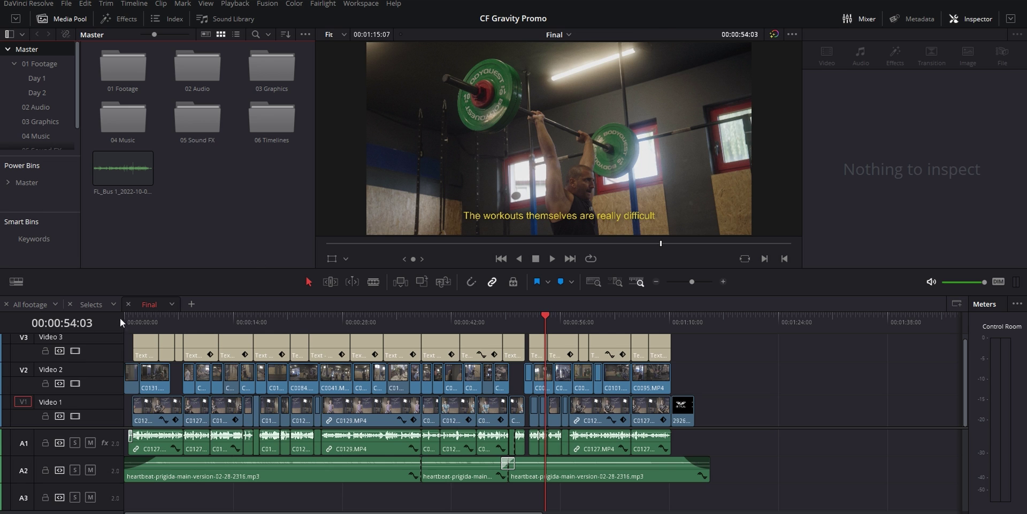
- On the All footage timeline, cut the first unwanted stretch from C0127.MP4, closing the gap
left_click(30, 304)
mouse_move(195, 316)
left_mouse_down()
mouse_move(214, 319)
mouse_move(203, 322)
left_mouse_up()
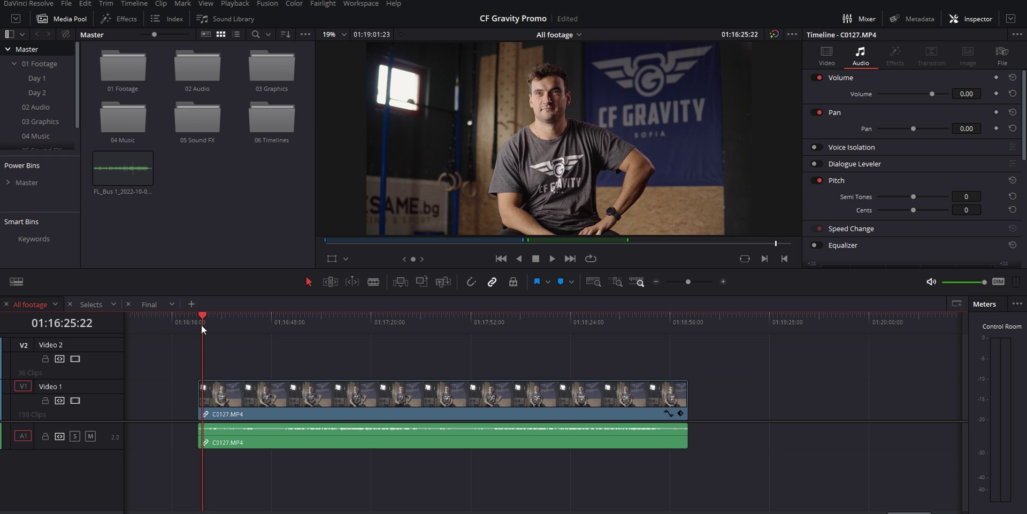
left_click_drag(202, 327, 218, 327)
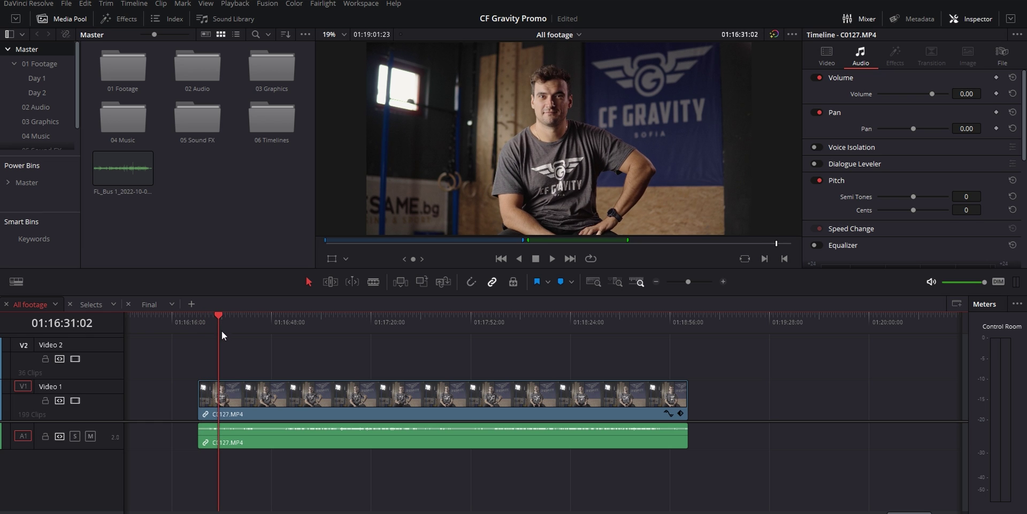
key("ctrl+b")
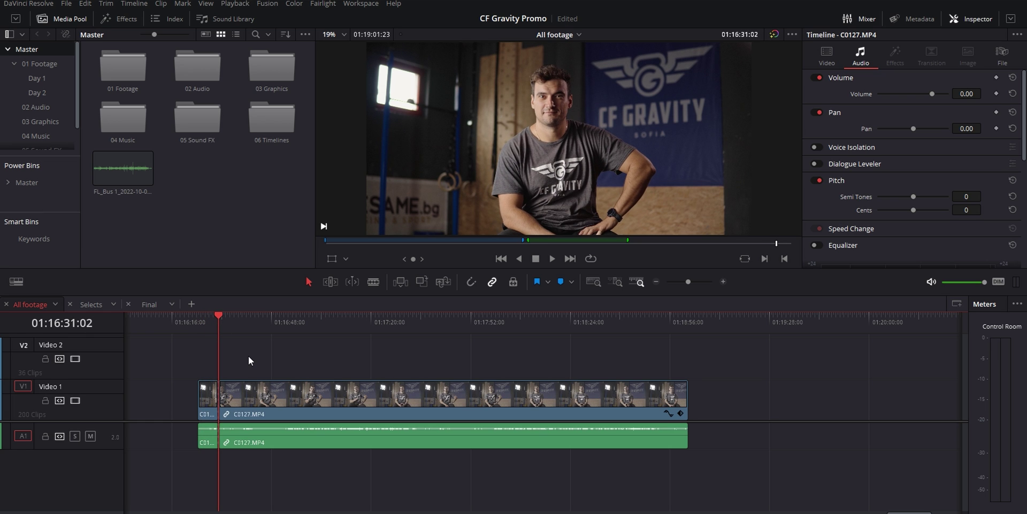
left_click_drag(221, 319, 241, 324)
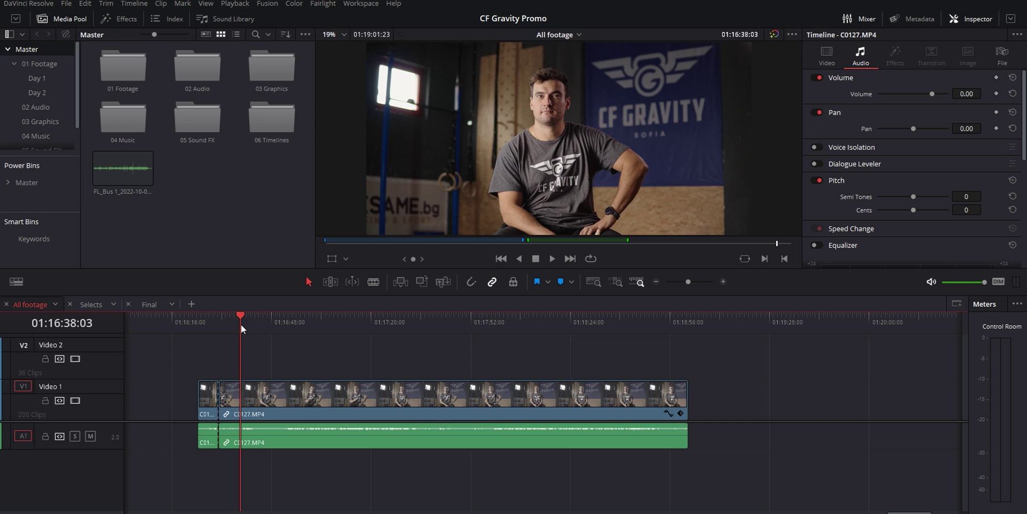
key("ctrl+b")
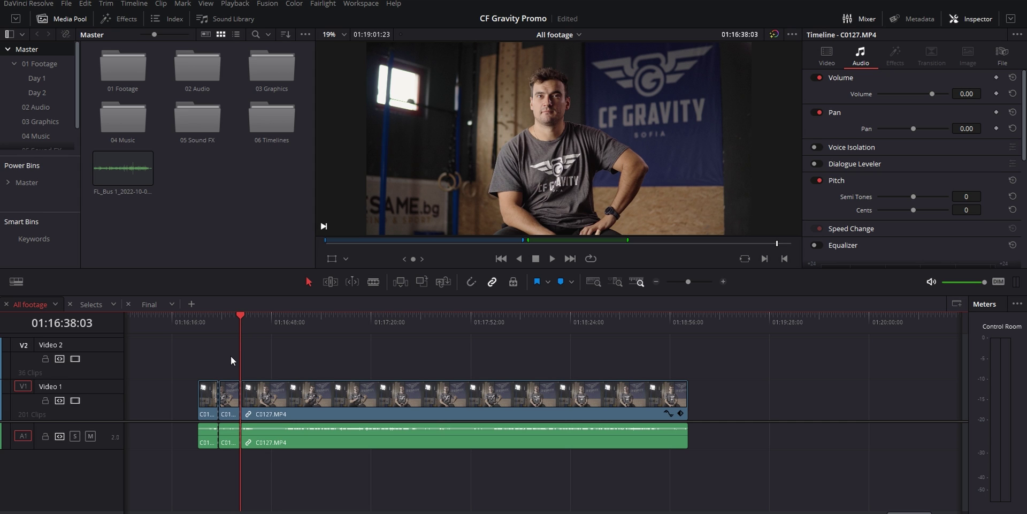
left_click(233, 393)
key("Delete")
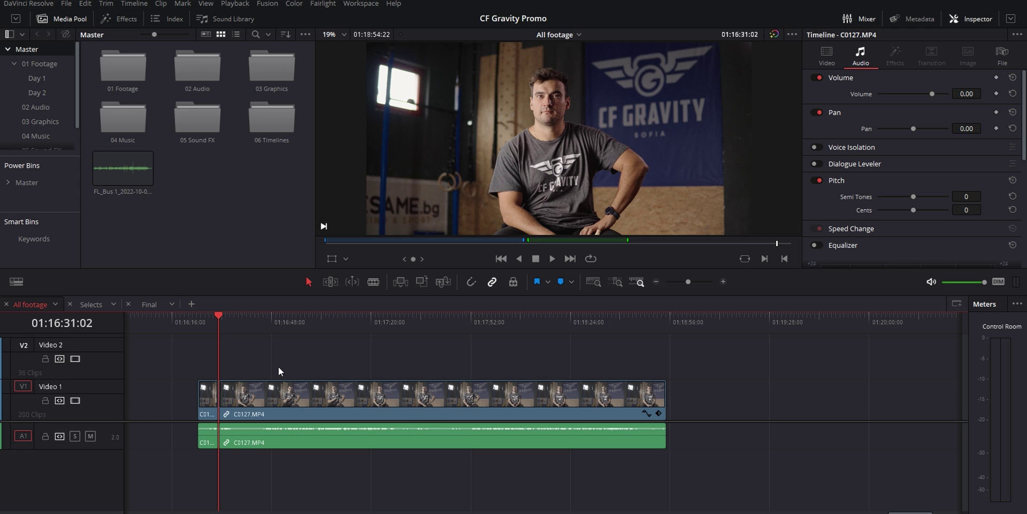
- Split out and ripple-delete the next bad take in the interview
left_click(233, 322)
key("ctrl+b")
left_click(249, 322)
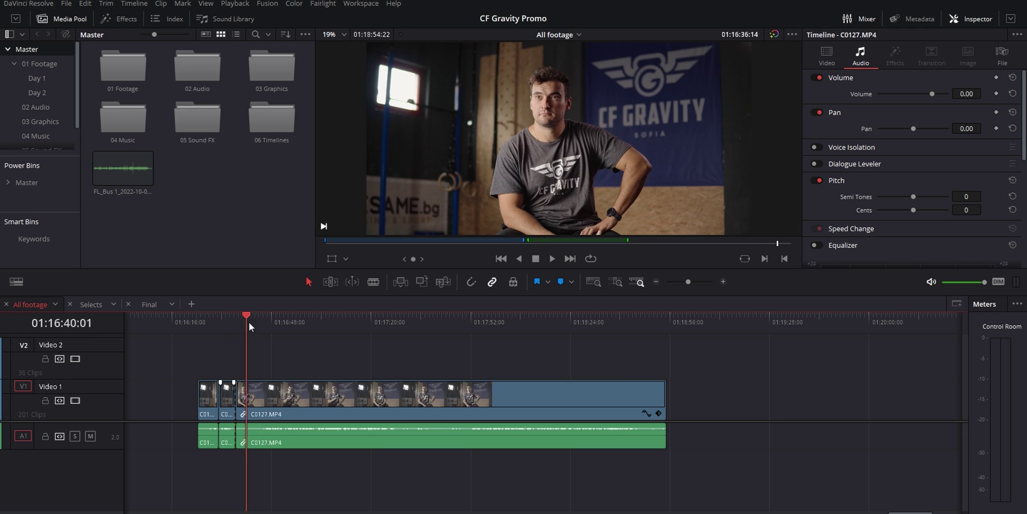
left_click(260, 324)
key("ctrl+b")
left_click(247, 399)
key("Delete")
- Remove a third unwanted section of C0127.MP4 with split and ripple delete
left_click(265, 324)
left_click(277, 322)
key("ctrl+b")
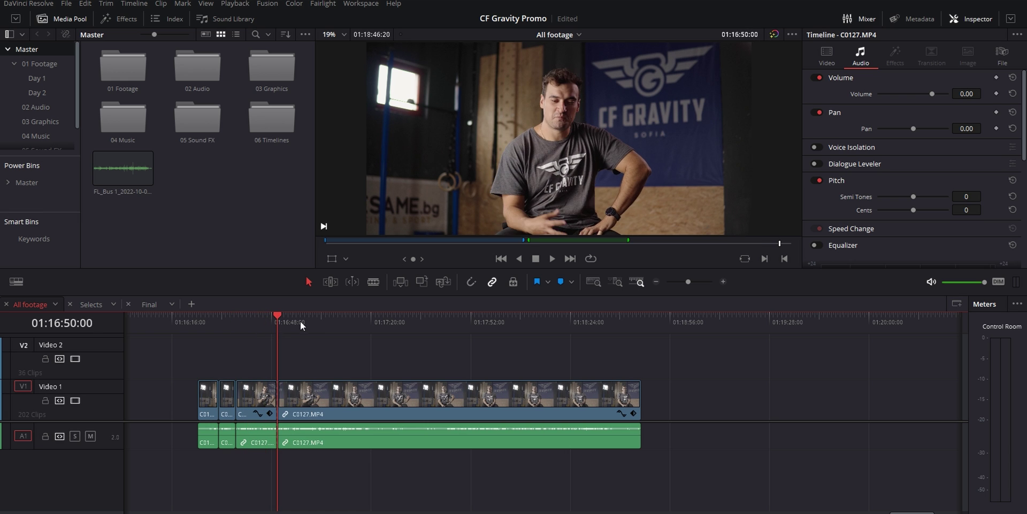
left_click(312, 322)
left_click(294, 399)
key("Delete")
- Cut a fourth stretch out of the interview, closing the gap
left_click(325, 324)
key("ctrl+b")
left_click(367, 323)
key("ctrl+b")
left_click(361, 399)
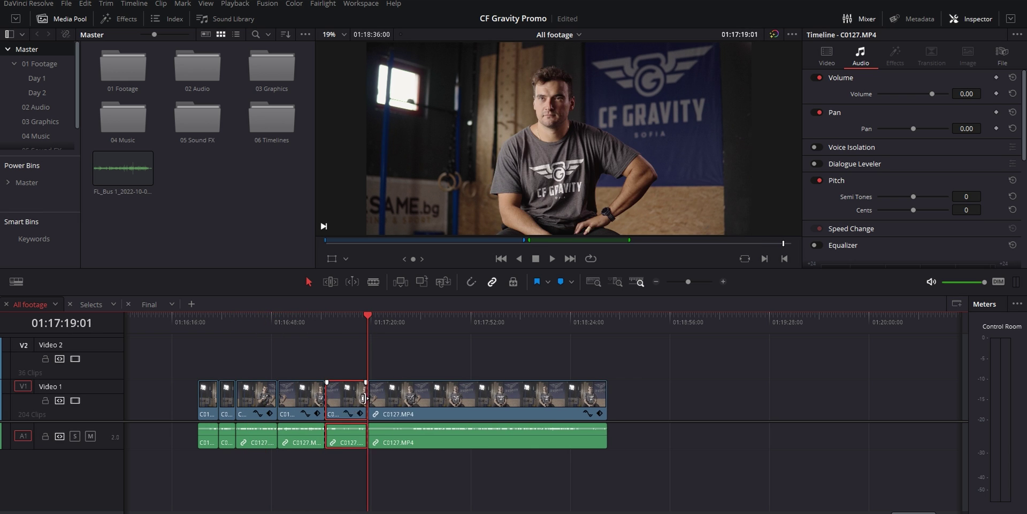
key("Delete")
- Remove the final unwanted bits, ending with a ripple trim of the start to the playhead
left_click(367, 324)
left_click(409, 324)
key("ctrl+b")
left_click(390, 394)
key("Delete")
left_click(382, 321)
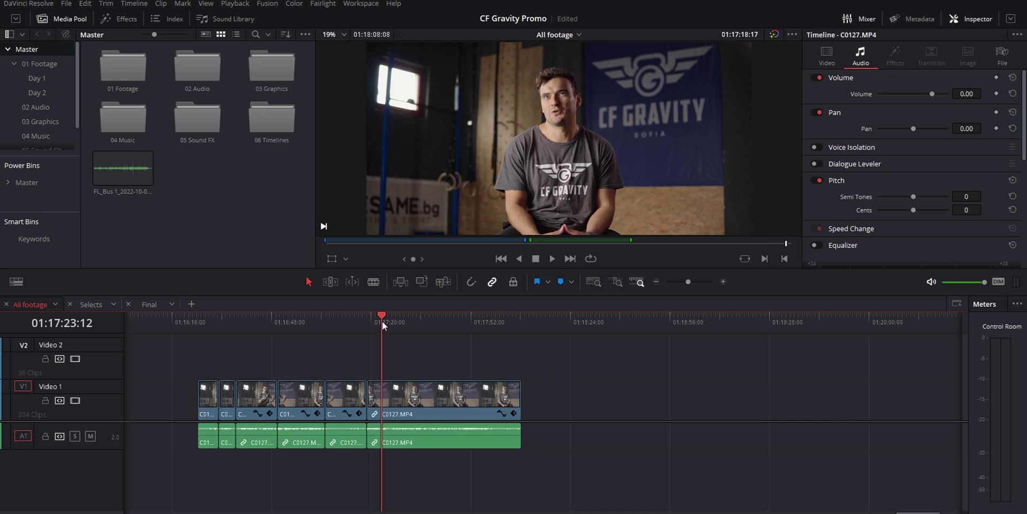
left_click(384, 320)
key("ctrl+b")
left_click(394, 320)
key("ctrl+shift+bracketleft")
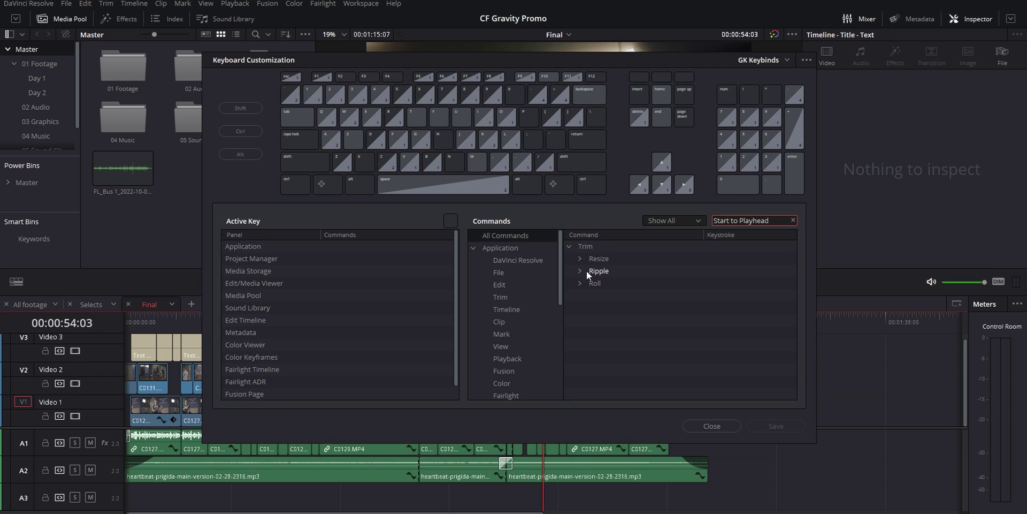
- Search for End to Playhead and check the key assigned to it
left_click(730, 222)
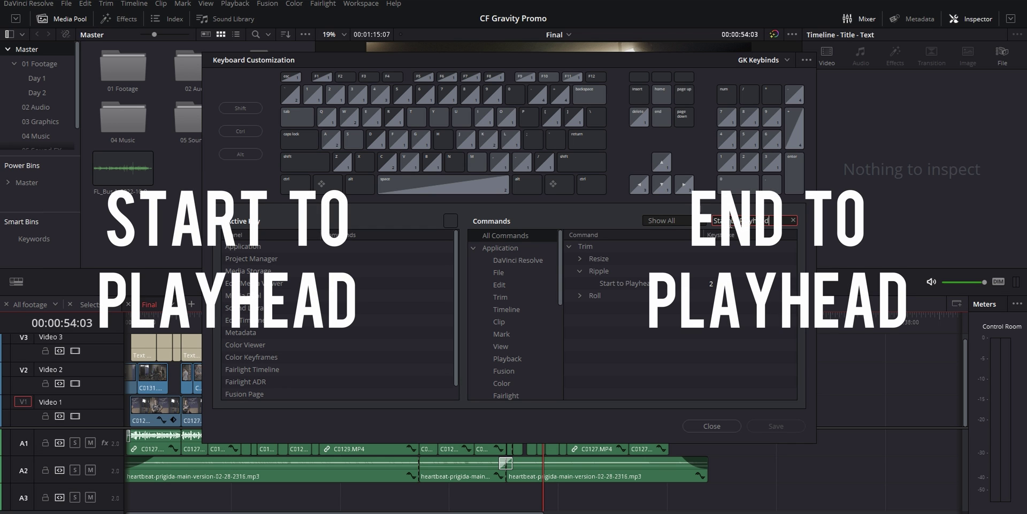
key("ctrl+a")
type("End to Playhead")
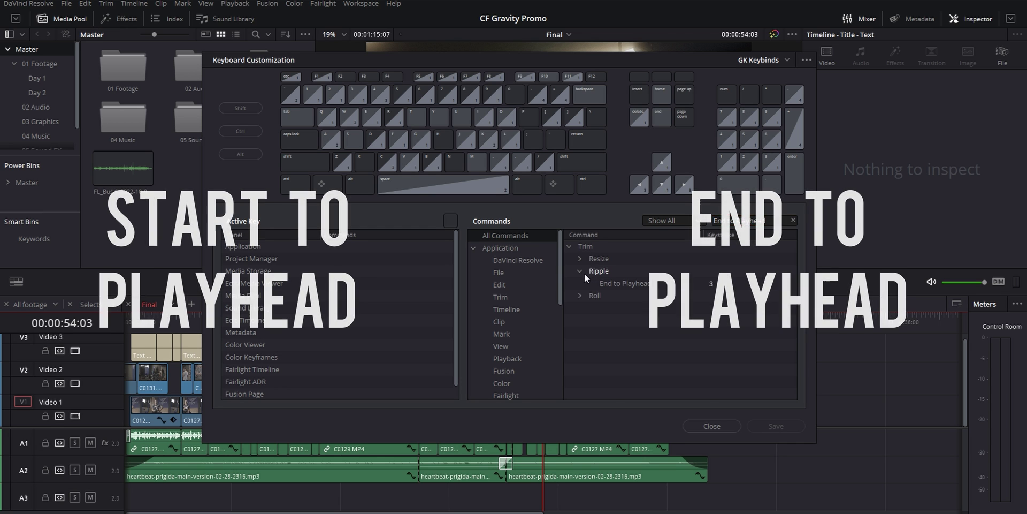
left_click(335, 96)
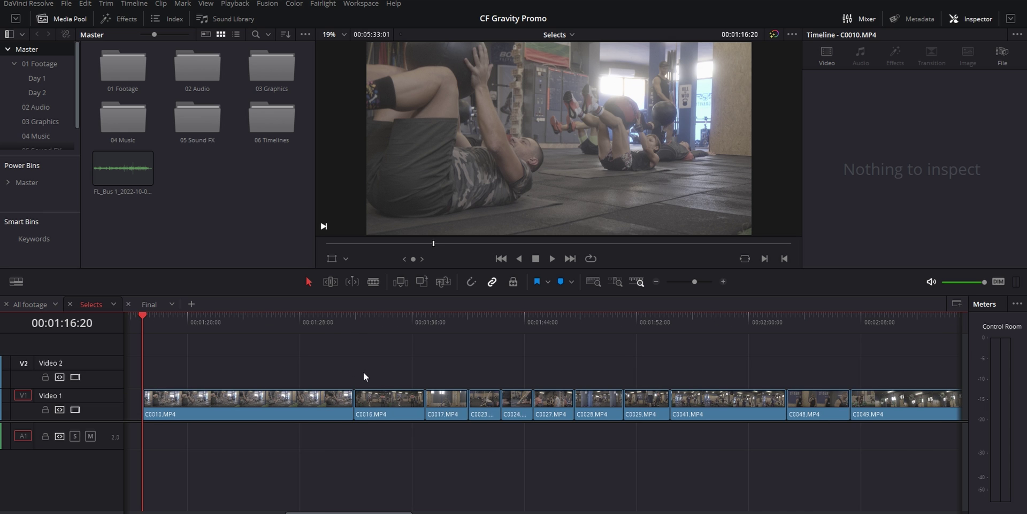
- Ripple-trim C0029.MP4's start to the playhead, then its end at a later playhead position
scroll(313, 362, "right", 2)
left_click_drag(341, 325, 564, 323)
scroll(588, 355, "right", 2)
key("ctrl+shift+bracketleft")
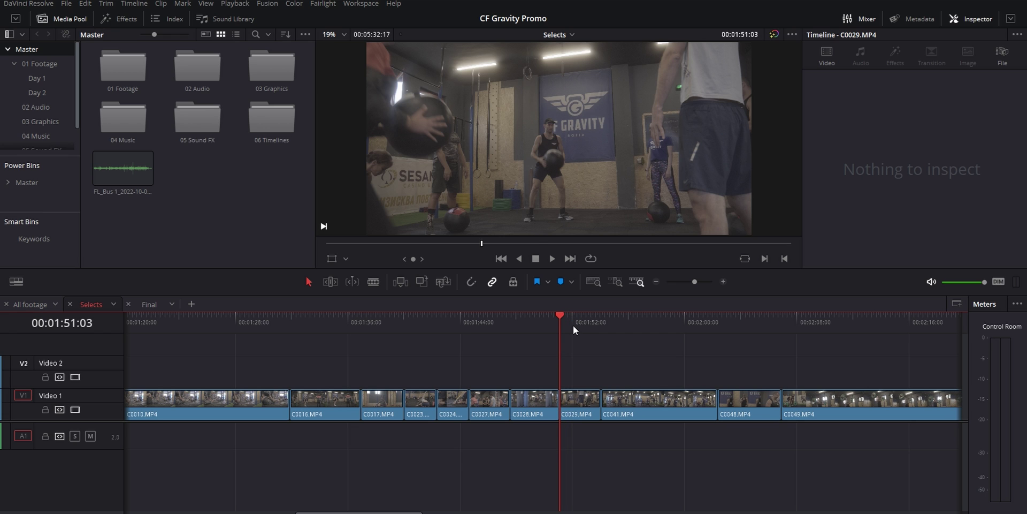
left_click_drag(573, 325, 597, 330)
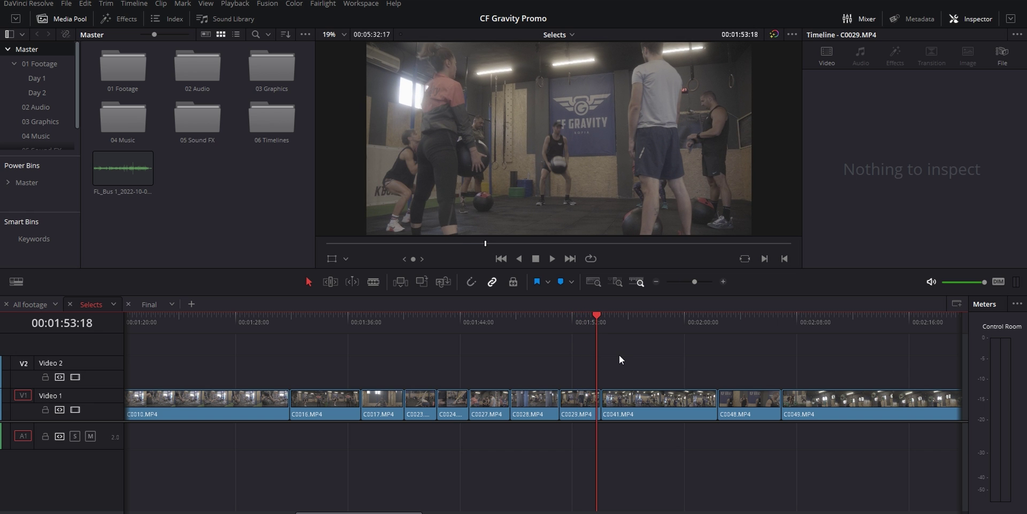
key("ctrl+shift+]")
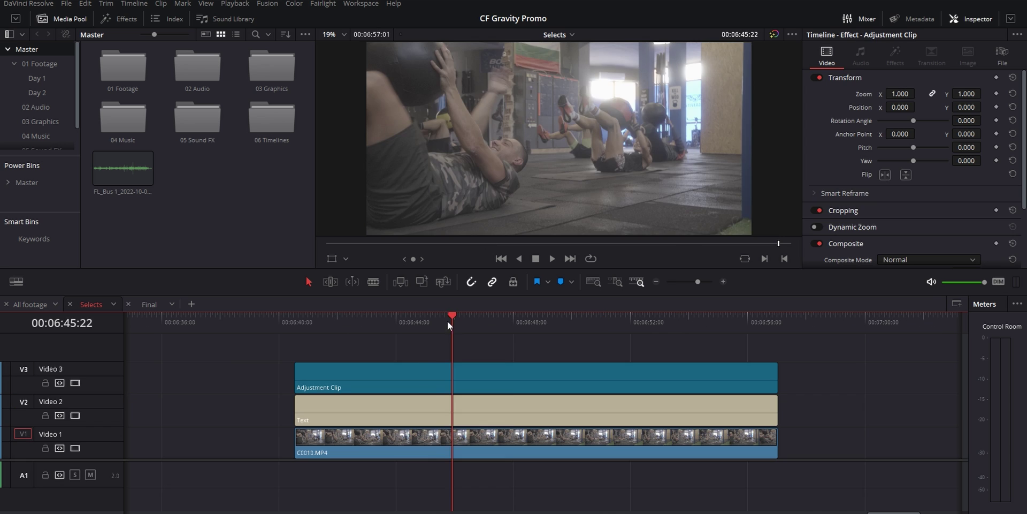
- Split the stacked C0010.MP4, Adjustment Clip and Text at three playhead positions
left_click_drag(447, 321, 435, 328)
key("ctrl+b")
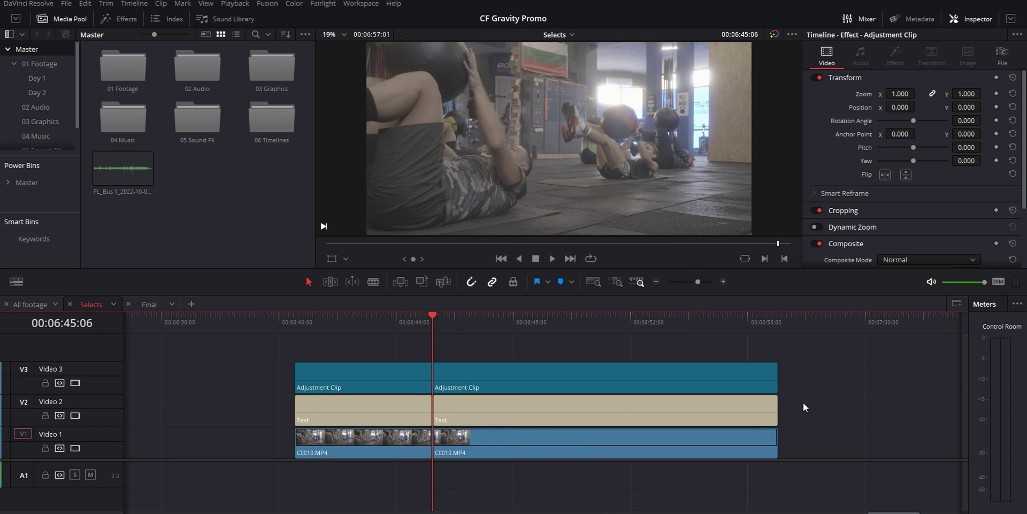
left_click(454, 323)
left_click(537, 329)
key("ctrl+b")
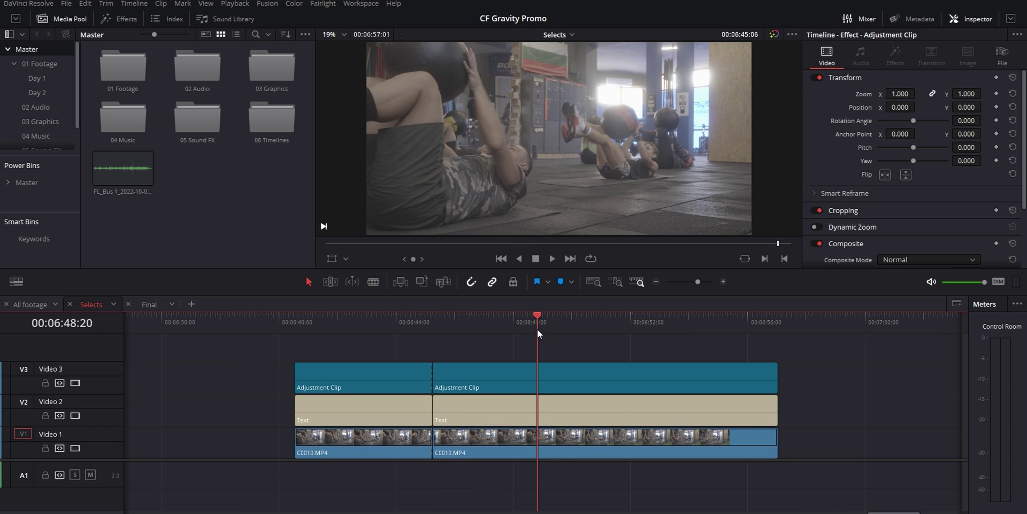
left_click(663, 334)
key("ctrl+b")
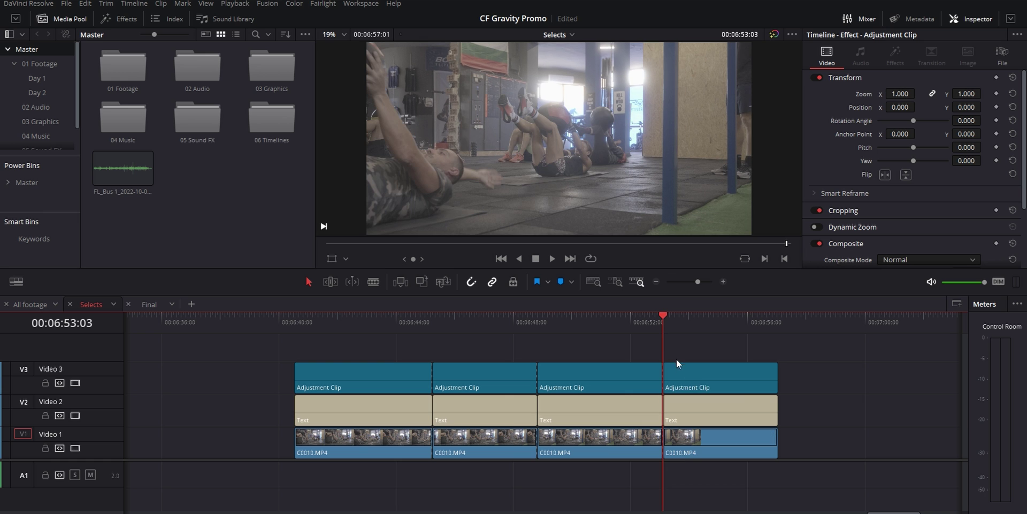
- Undo the three-track splits and select only the C0010.MP4 pieces on Video 1
key("ctrl+z")
key("ctrl+z")
key("ctrl+z")
key("ctrl+z")
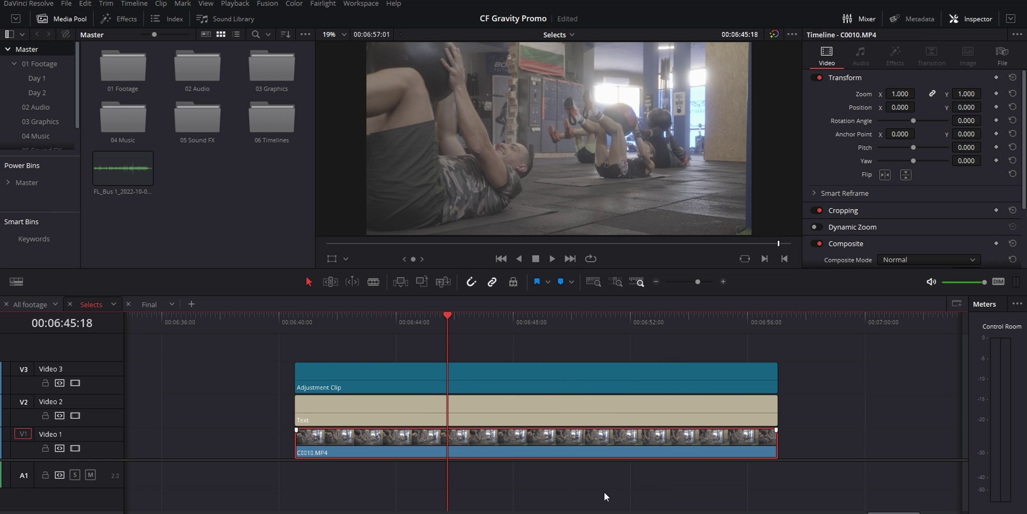
key("ctrl+b")
left_click(538, 333)
left_click(567, 455)
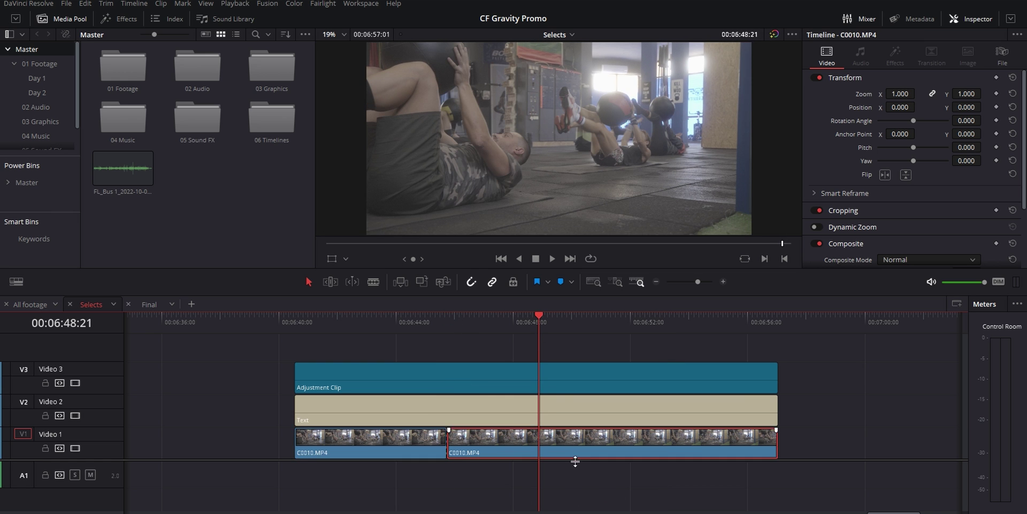